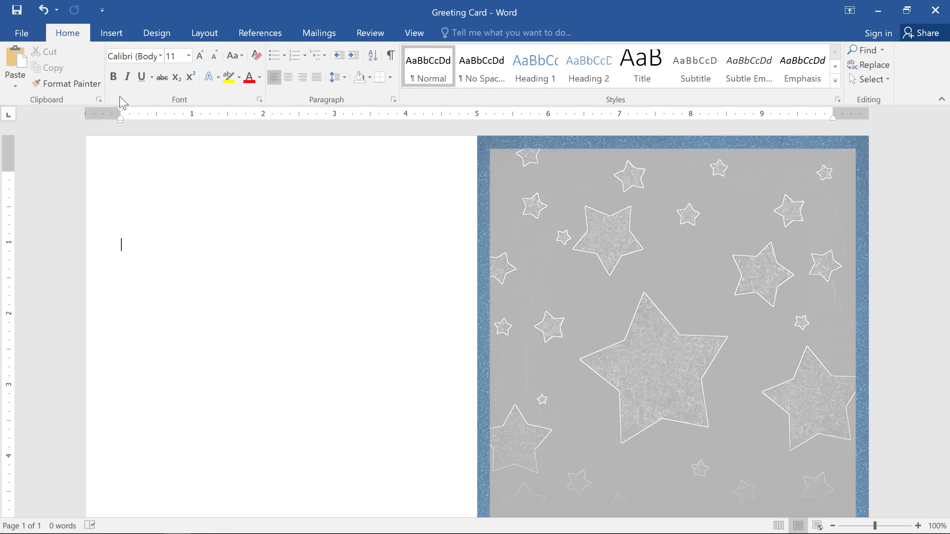
Draw an Up Ribbon banner, about 0.9" by 4.37", across the middle of the card
click(125, 41)
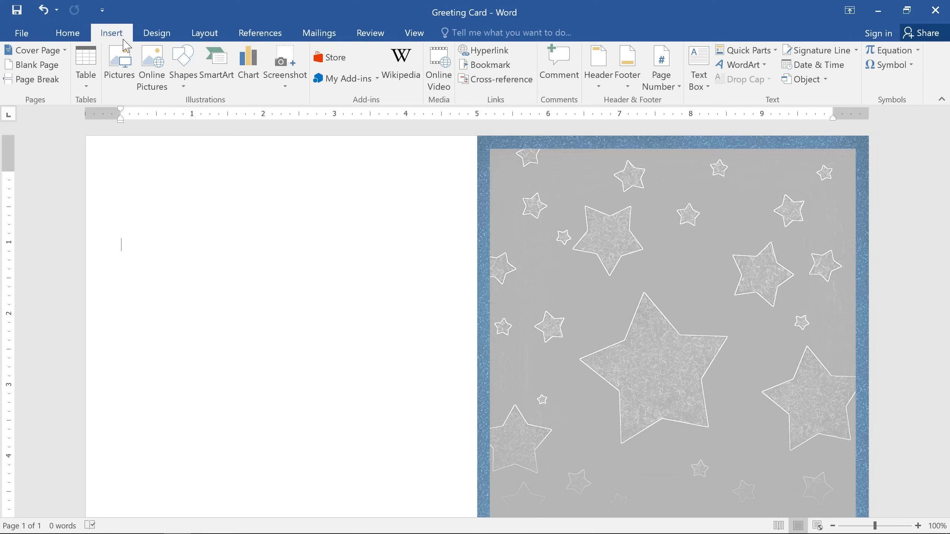
click(181, 54)
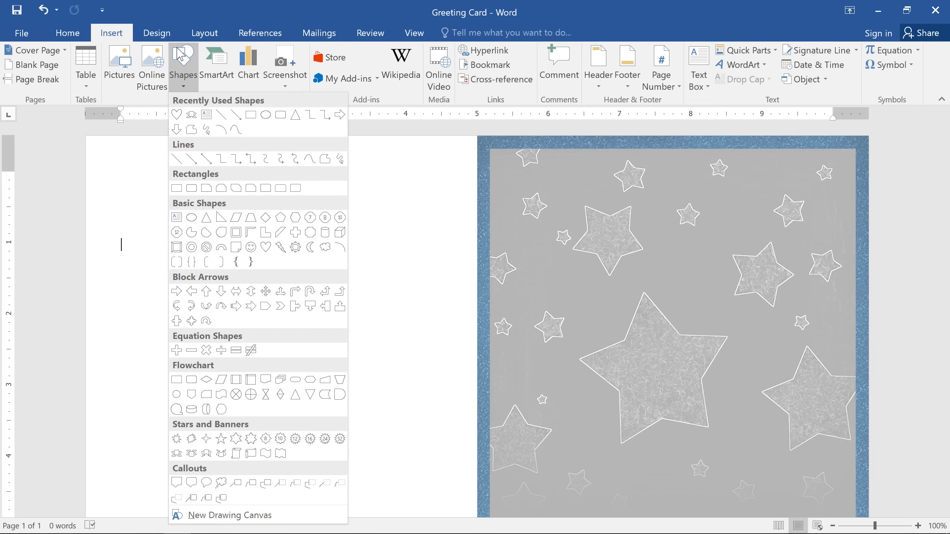
click(176, 453)
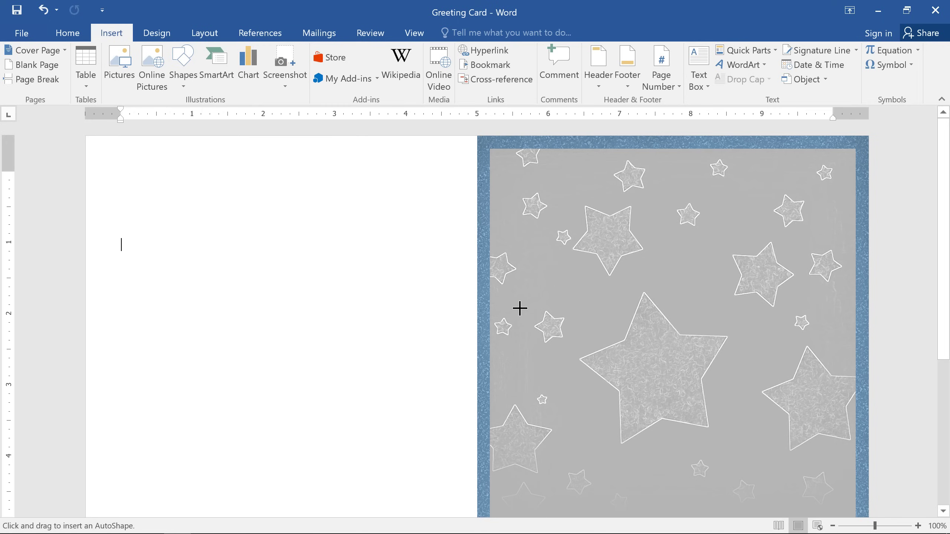
drag(518, 314, 826, 377)
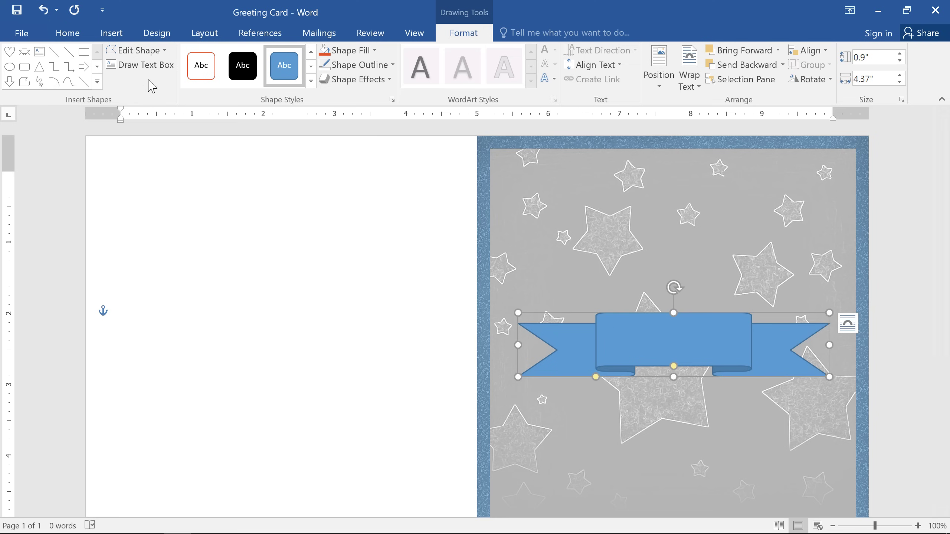
Draw a 2.07" by 1.99" heart over the centre of the ribbon banner
click(130, 36)
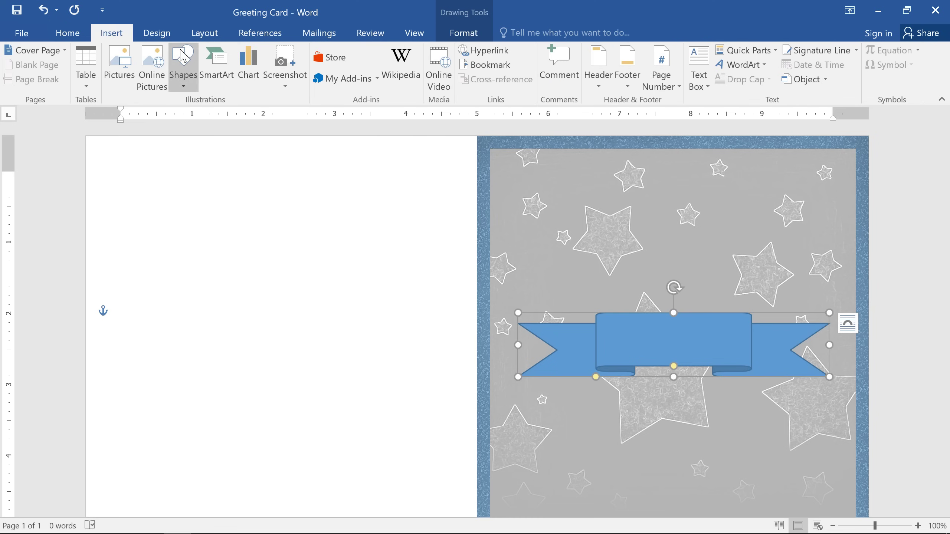
click(183, 65)
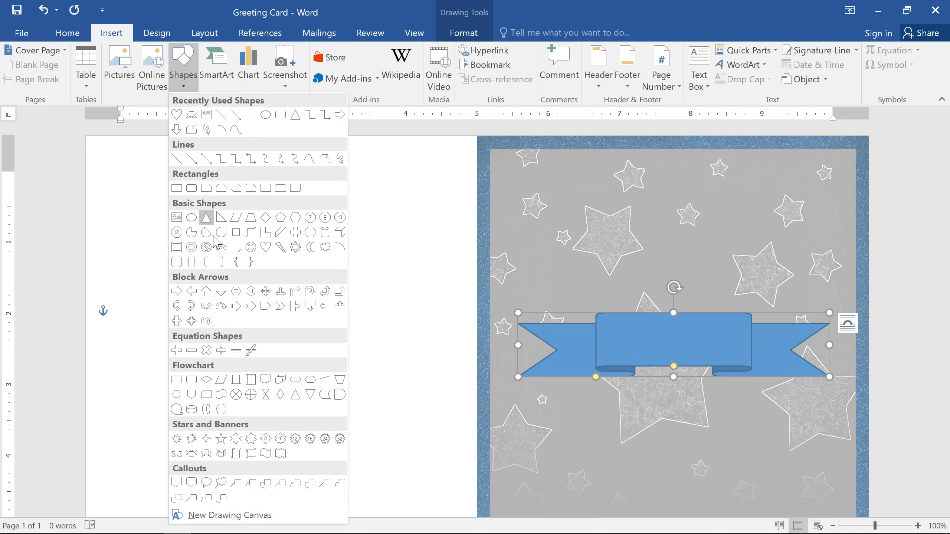
click(262, 249)
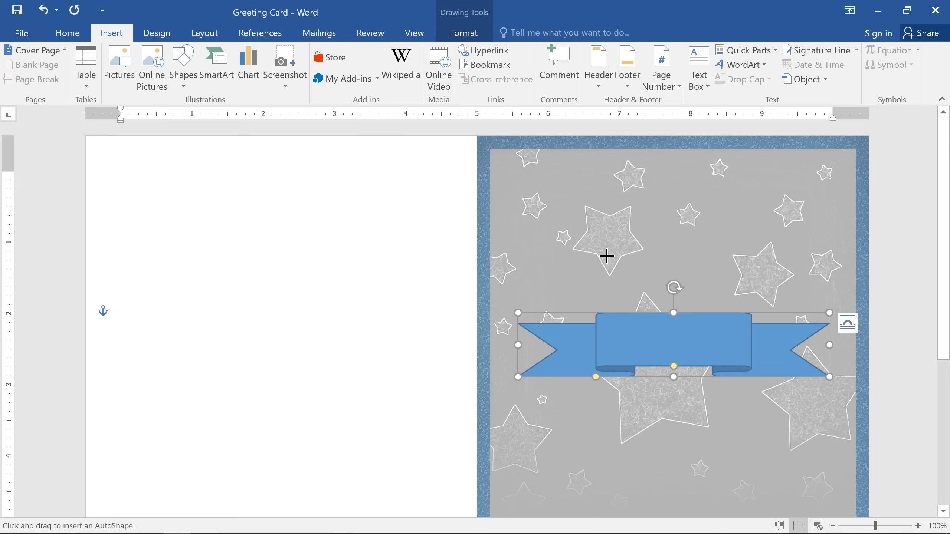
drag(599, 242, 741, 390)
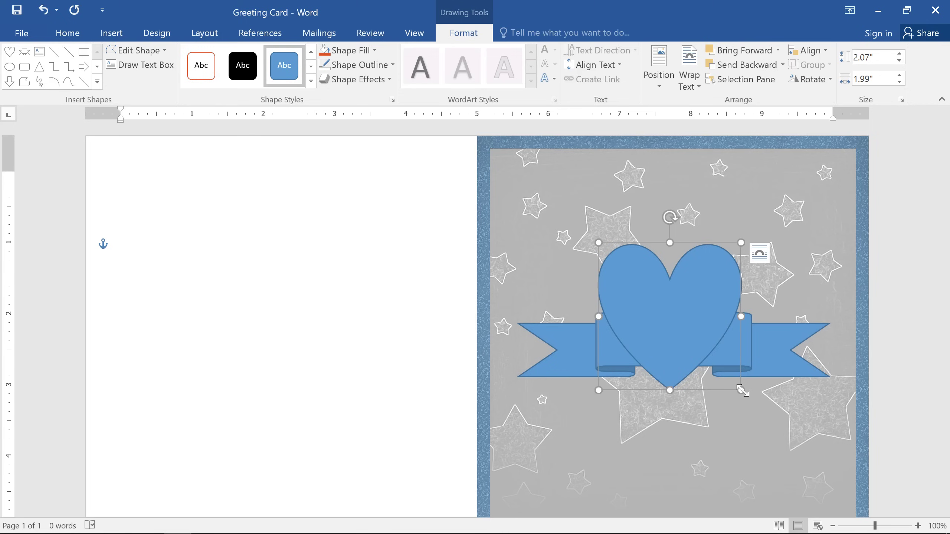
Send the heart backward one layer so the ribbon crosses in front of it
right_click(730, 261)
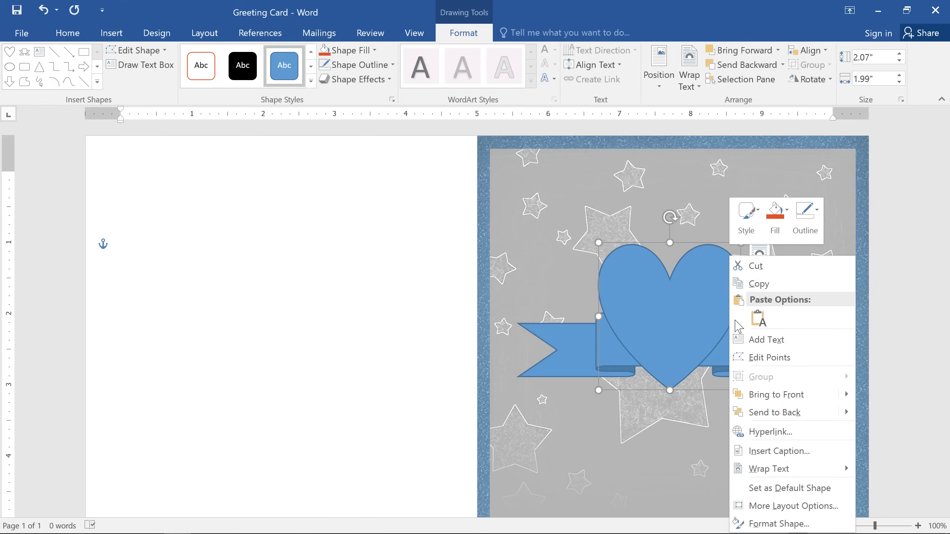
mouse_move(739, 418)
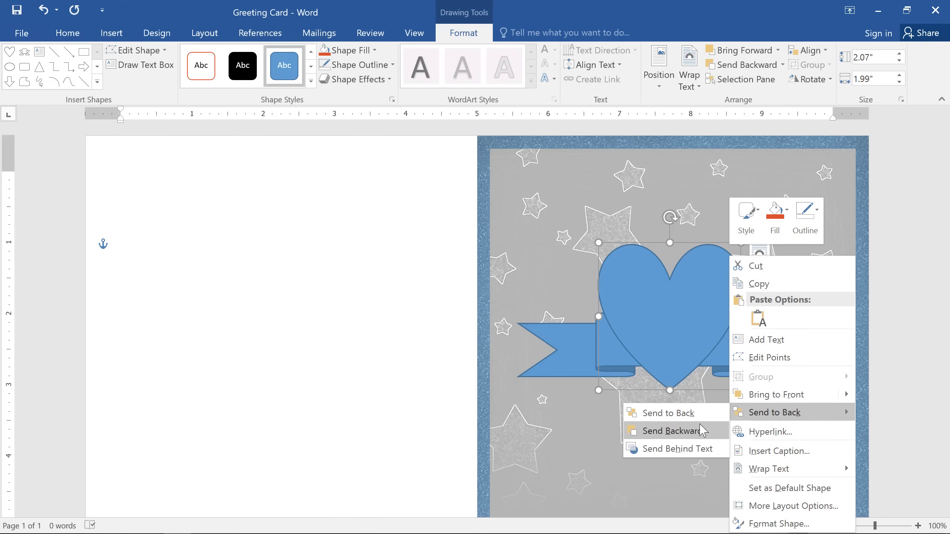
click(673, 431)
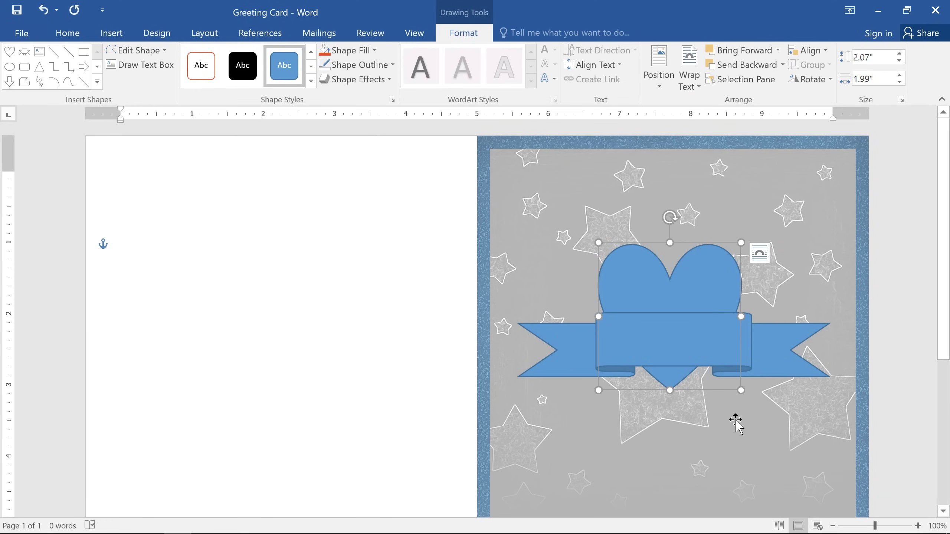
Resize the ribbon to 0.61" by 4.57", tilt it slightly, and lengthen its centre band
click(781, 368)
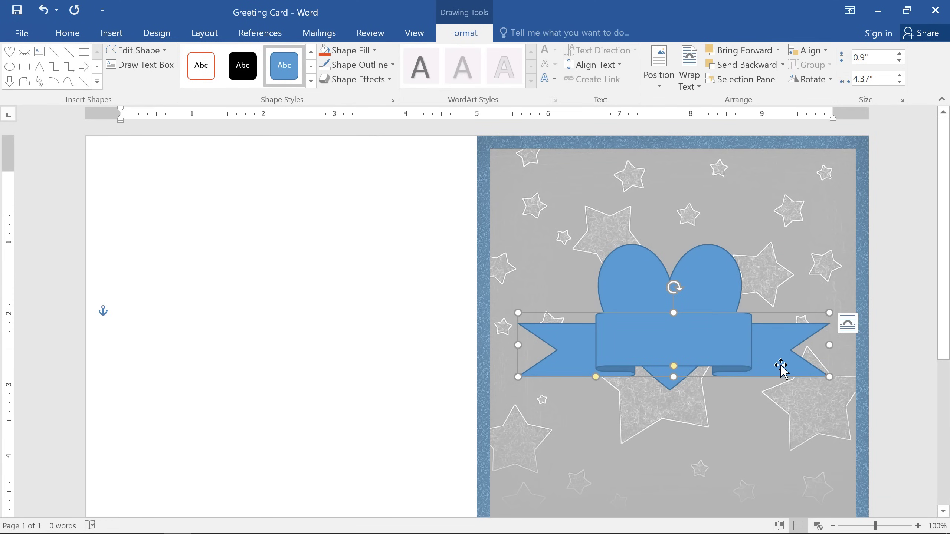
drag(670, 376, 669, 372)
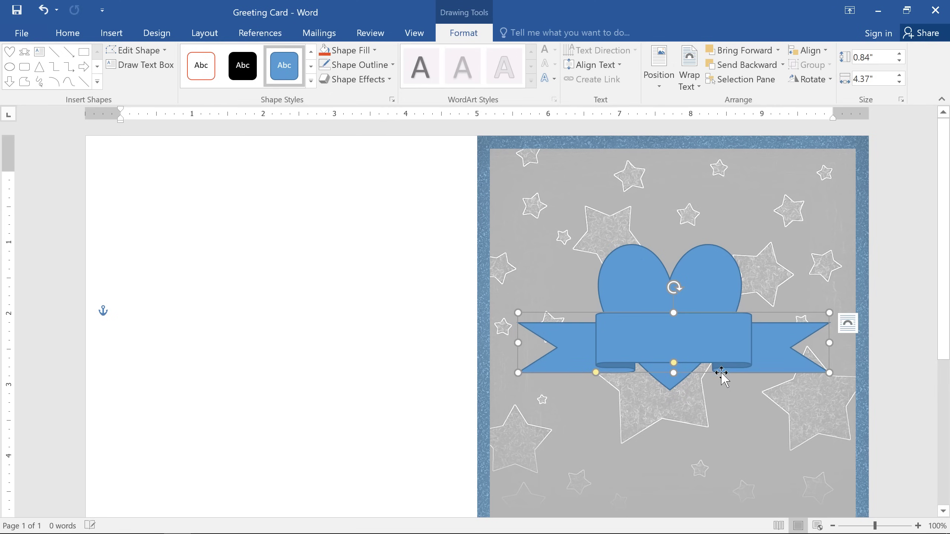
drag(829, 372, 843, 357)
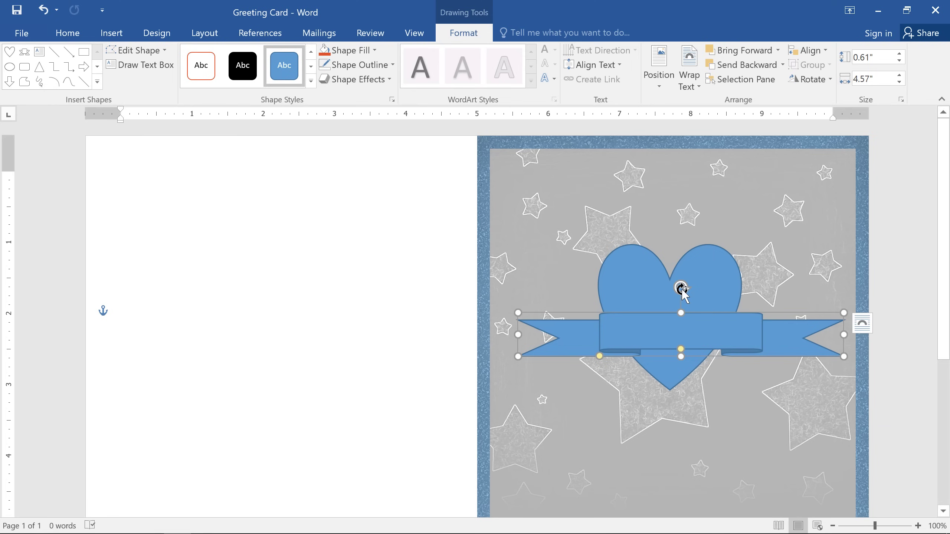
mouse_move(679, 288)
mouse_down()
mouse_move(697, 301)
mouse_move(675, 295)
mouse_up()
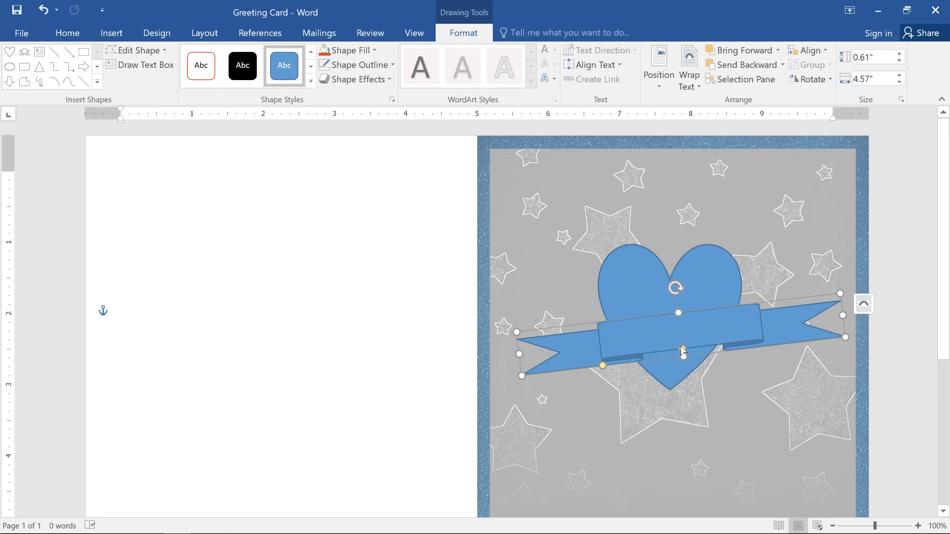
drag(681, 348, 678, 333)
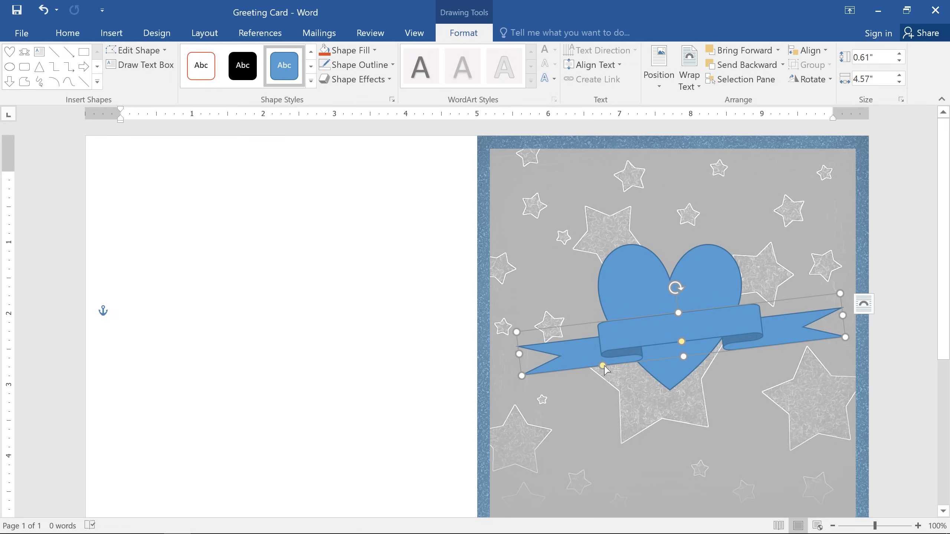
drag(603, 366, 562, 368)
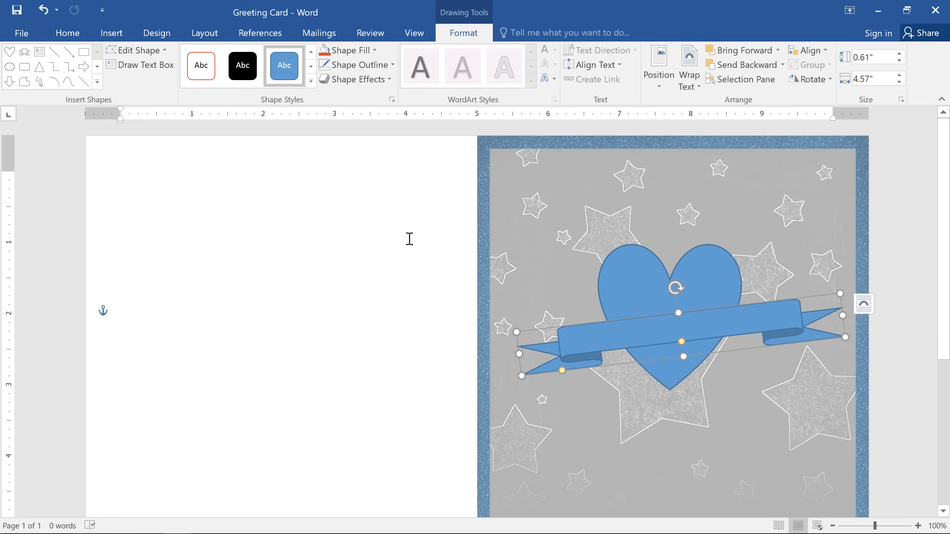
Style the banner with Subtle Effect - Gold, Accent 5, a grey outline and an outer shadow
click(311, 81)
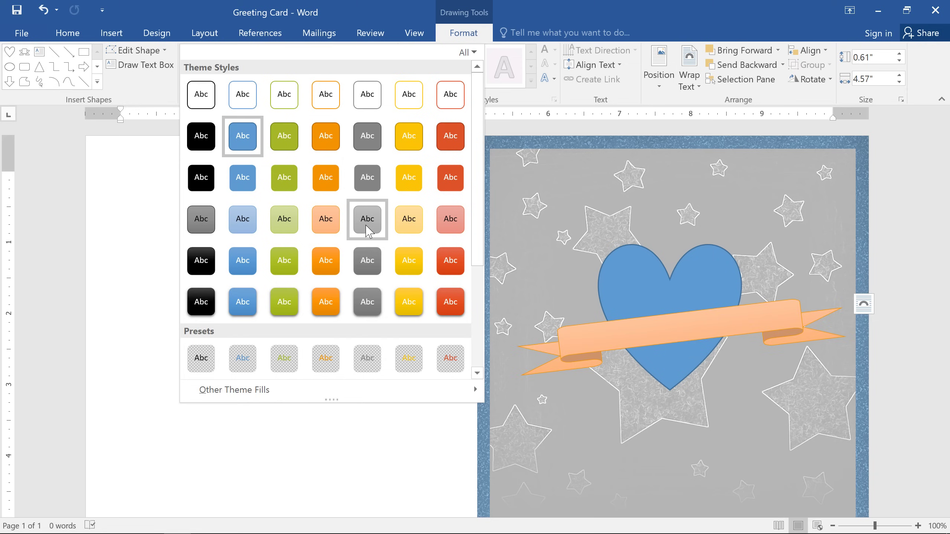
click(397, 231)
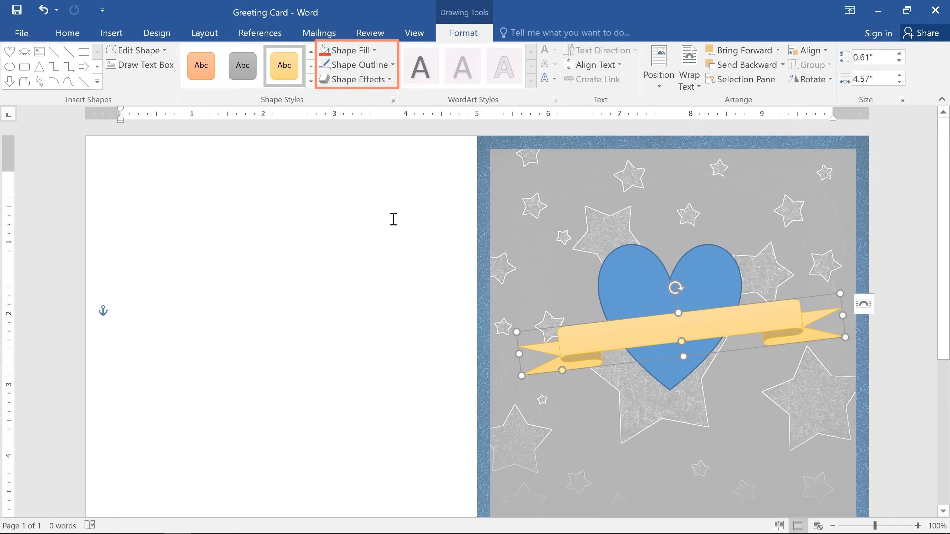
click(379, 70)
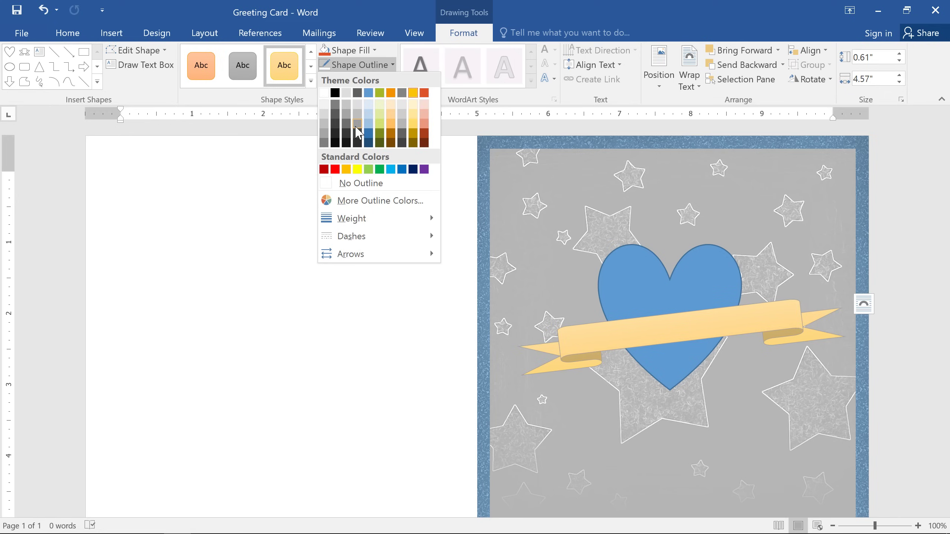
click(356, 124)
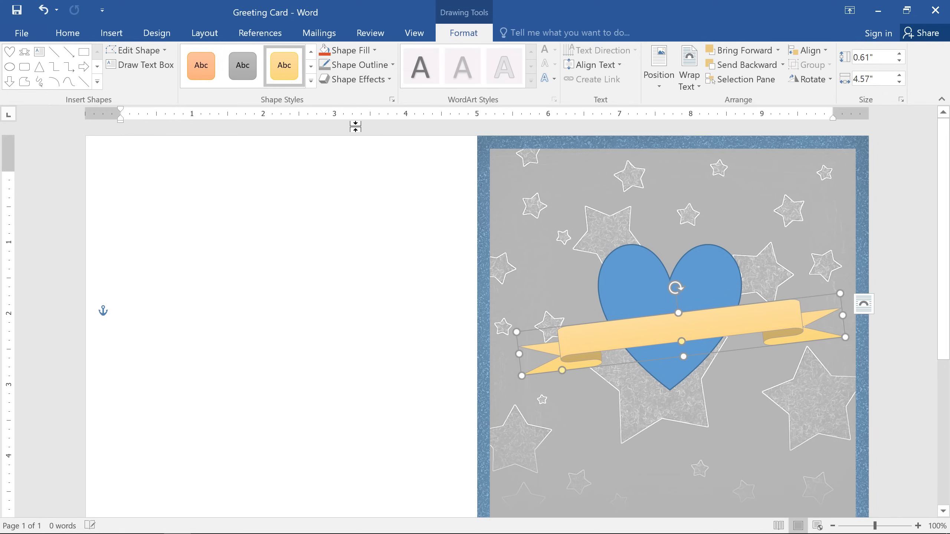
click(359, 84)
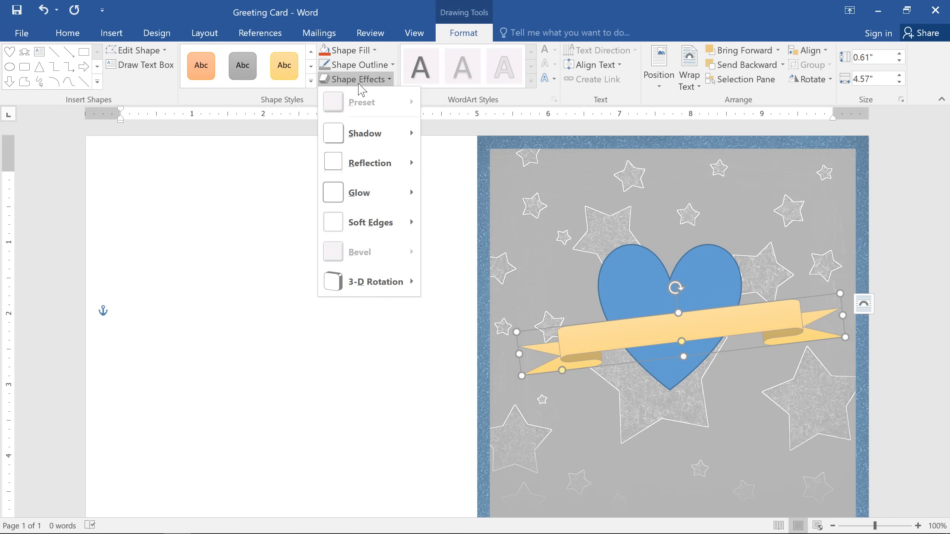
mouse_move(374, 137)
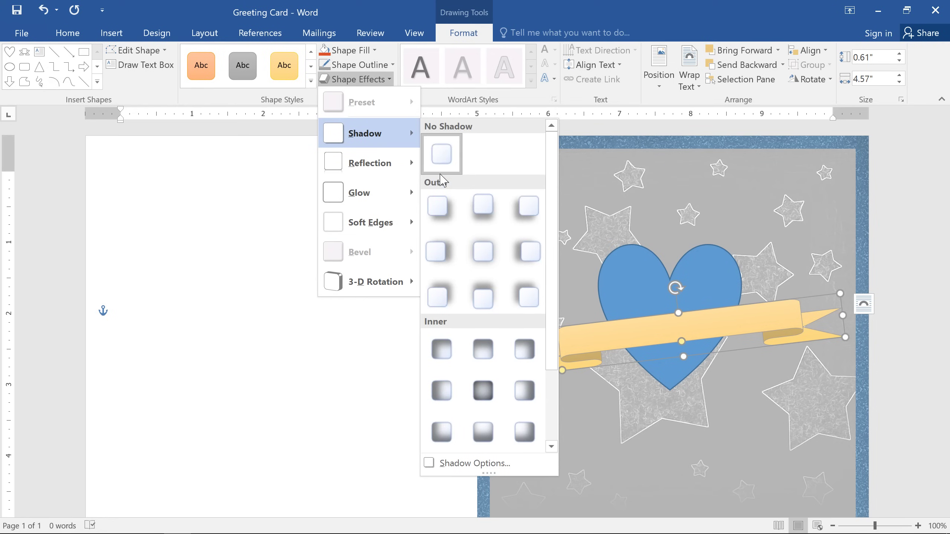
click(441, 202)
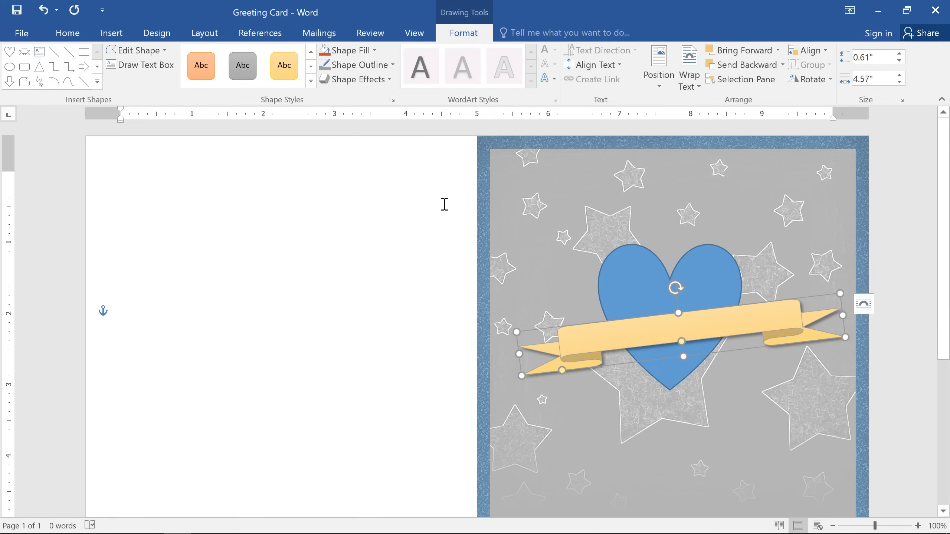
click(615, 262)
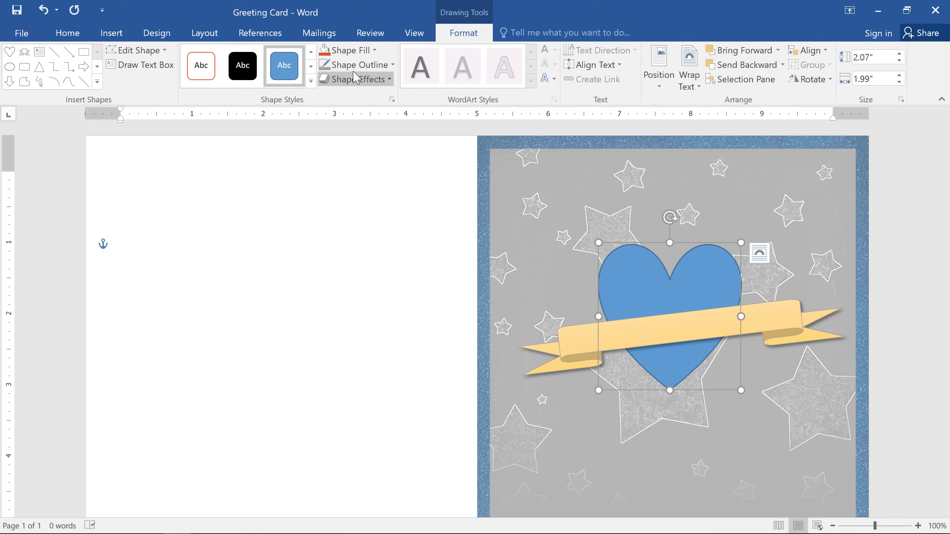
Fill the heart orange, remove its outline, and apply the first bevel effect
click(357, 52)
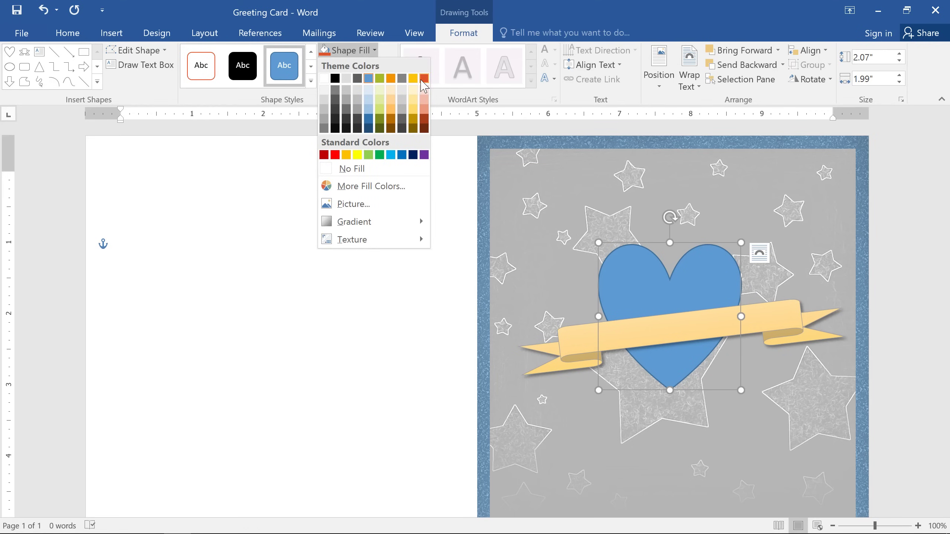
click(423, 78)
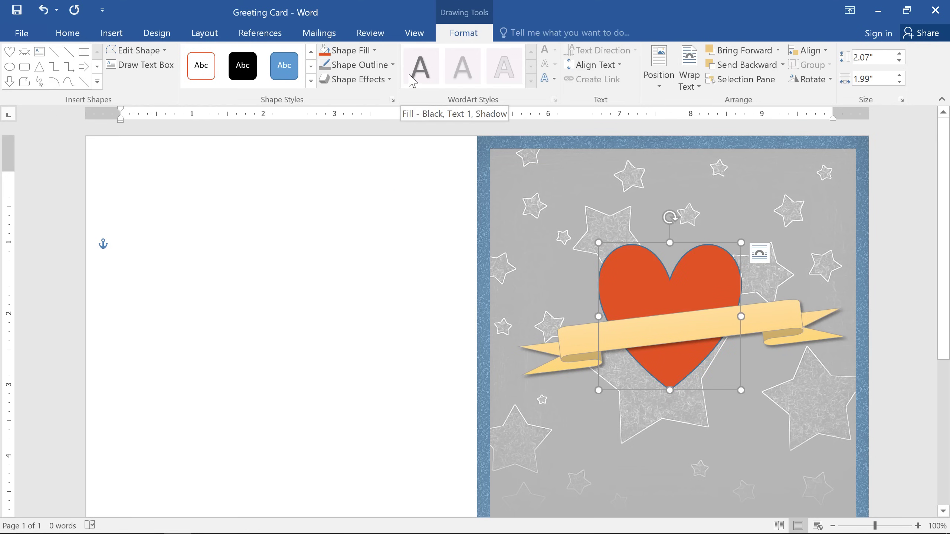
click(390, 66)
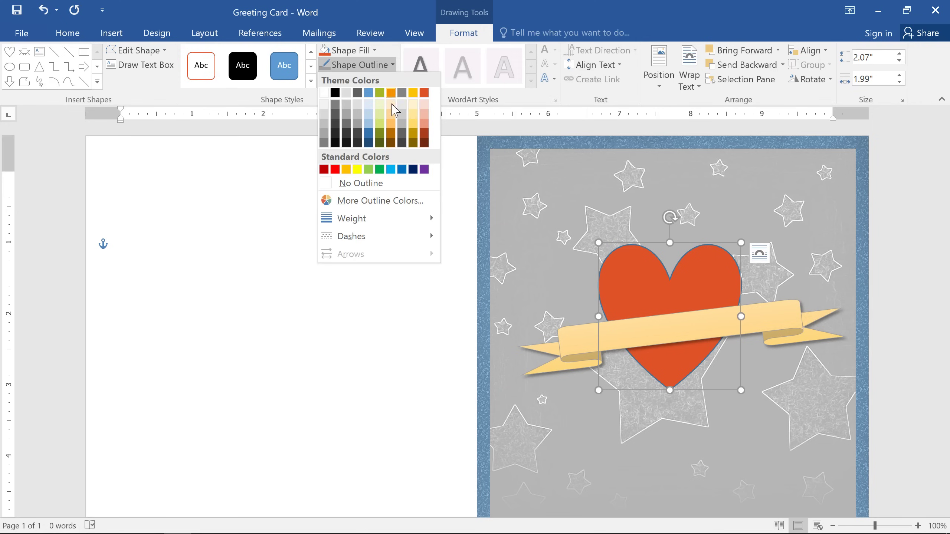
click(392, 183)
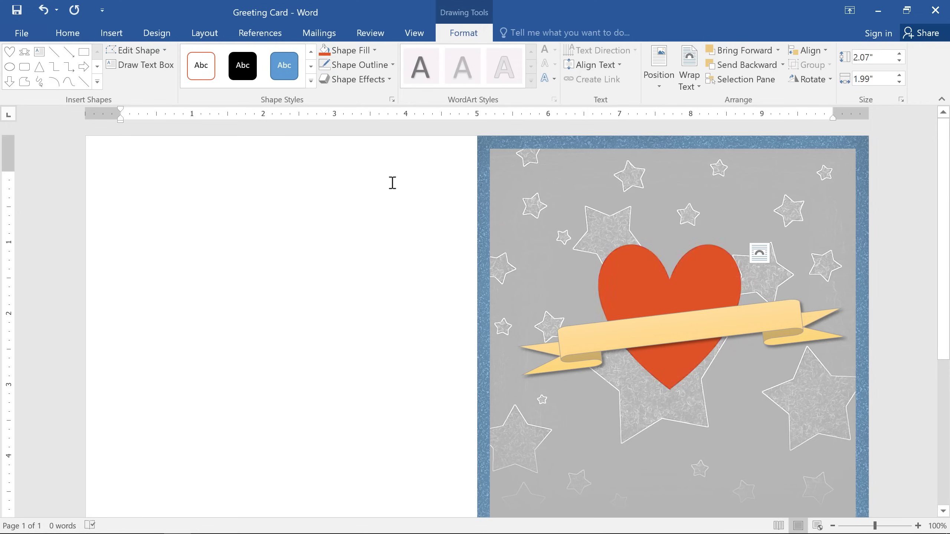
click(387, 80)
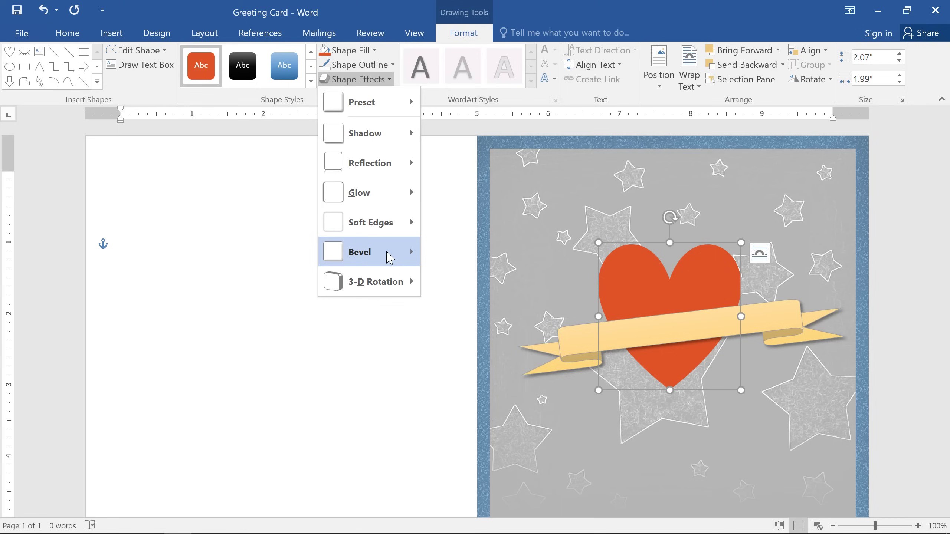
mouse_move(387, 253)
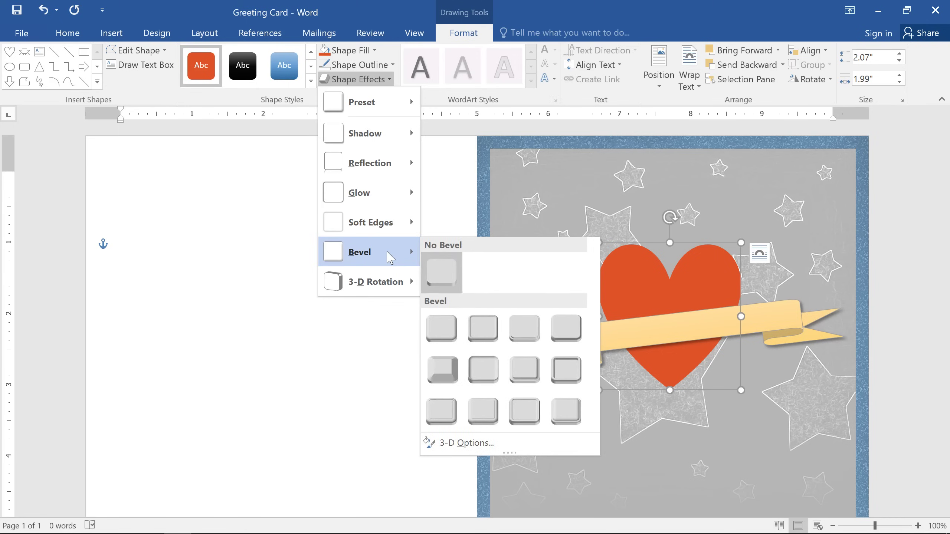
click(437, 325)
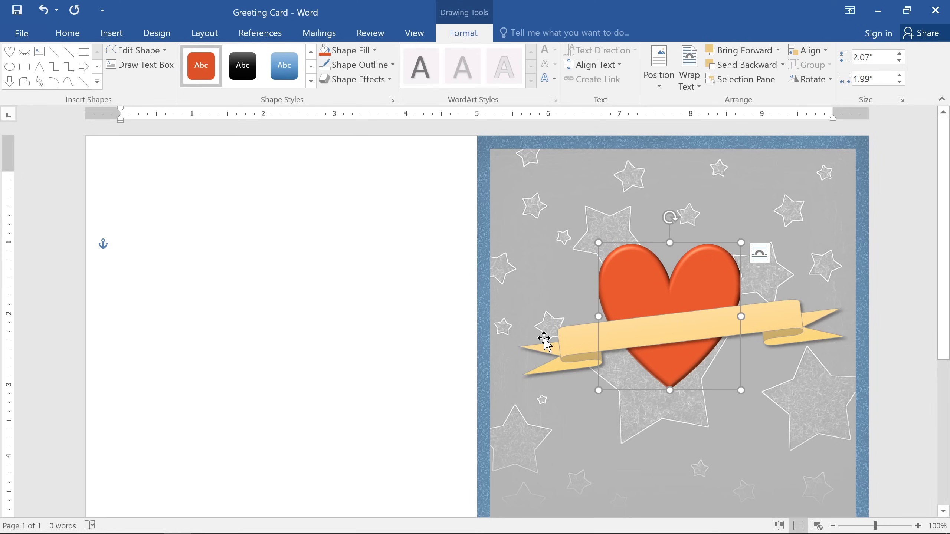
Change the banner to a flat-centred Stars and Banners ribbon and move it slightly higher over the heart
click(569, 340)
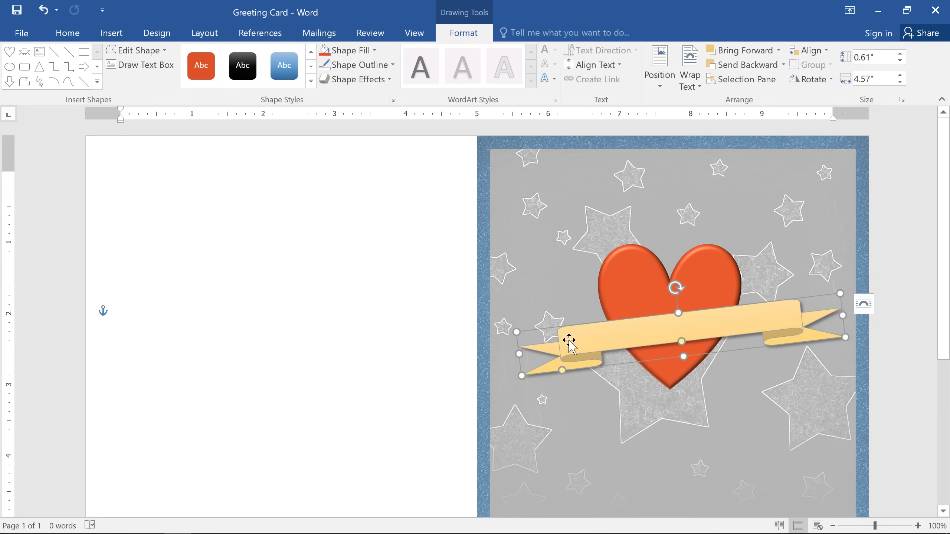
click(149, 54)
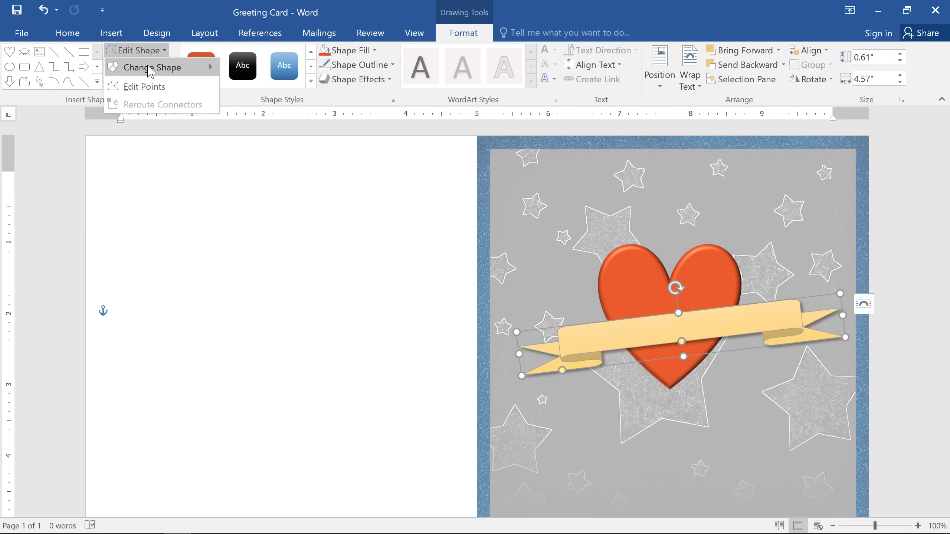
mouse_move(151, 69)
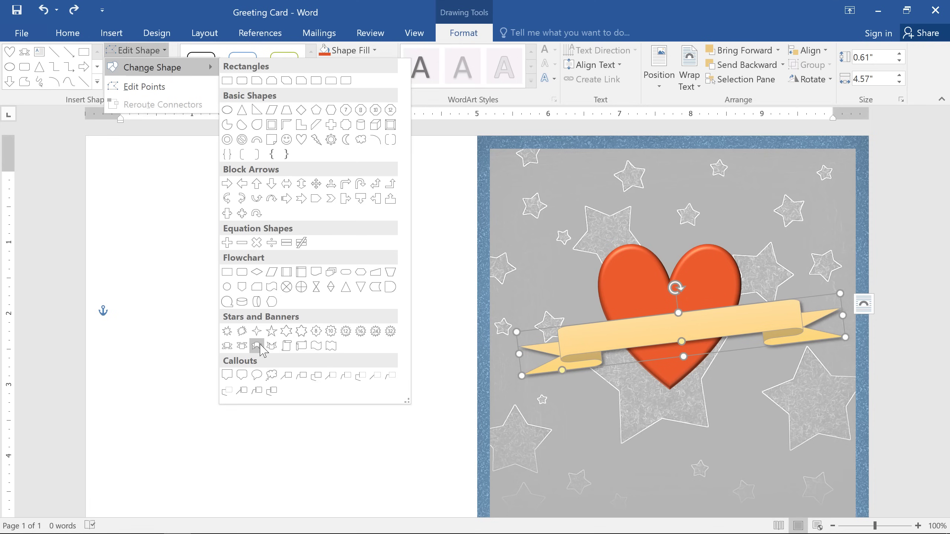
click(256, 346)
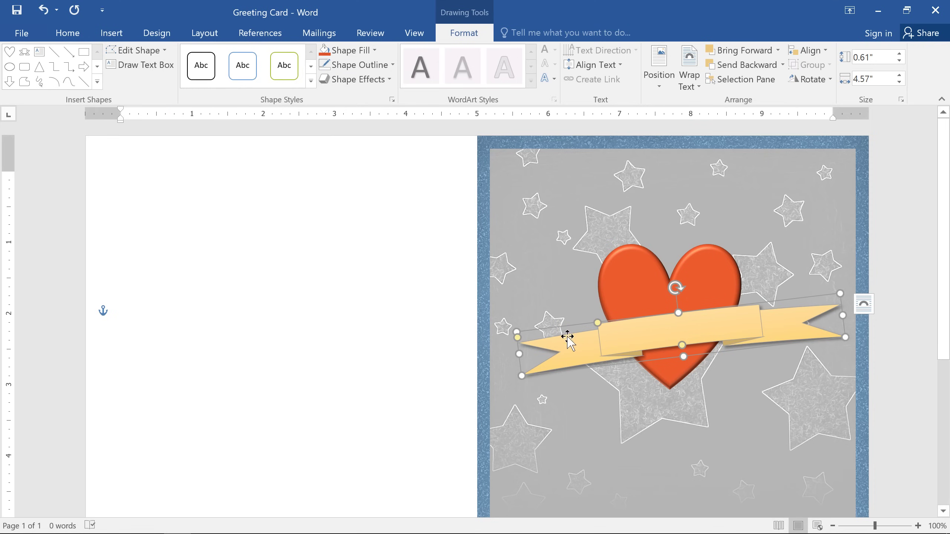
drag(597, 329, 579, 332)
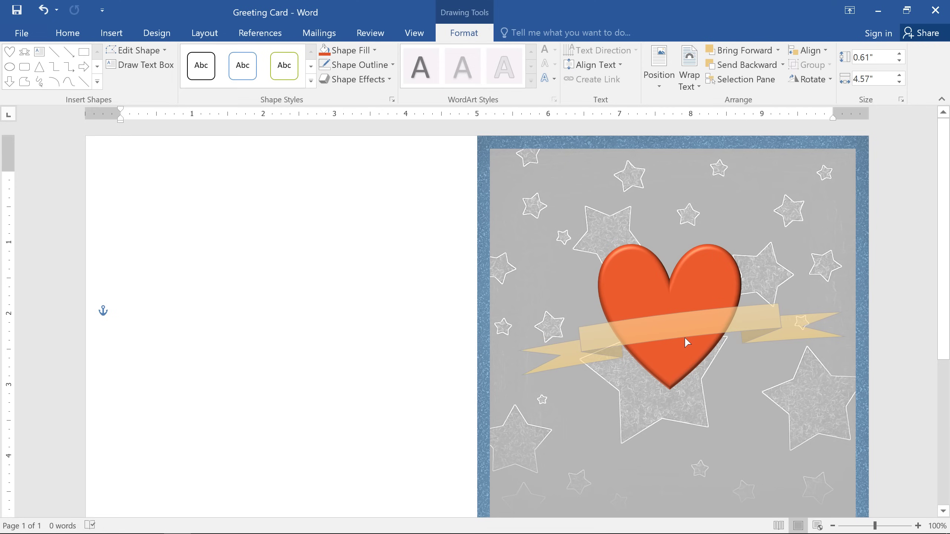
drag(686, 343, 685, 312)
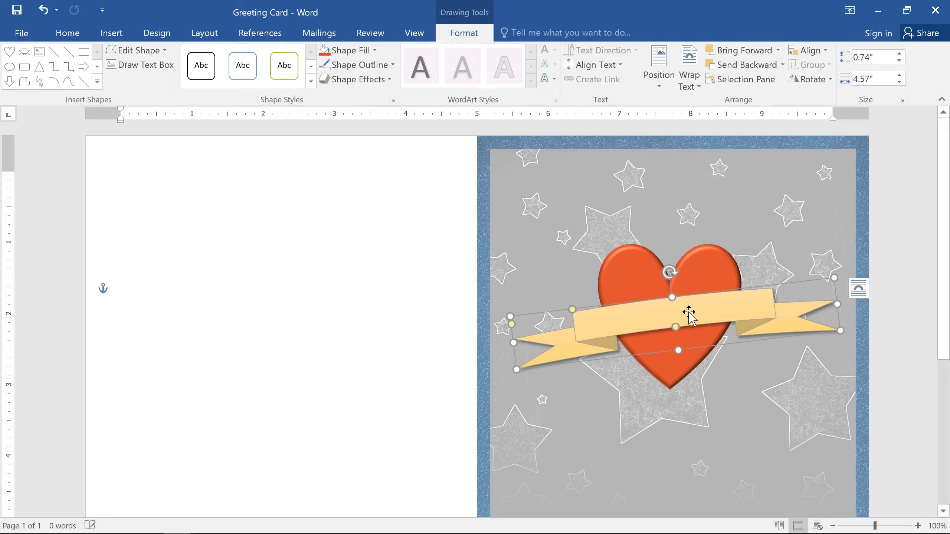
Type 'Happy Mother's Day!' in the banner and format it as 14-pt Rage Italic
click(688, 314)
text(Happy)
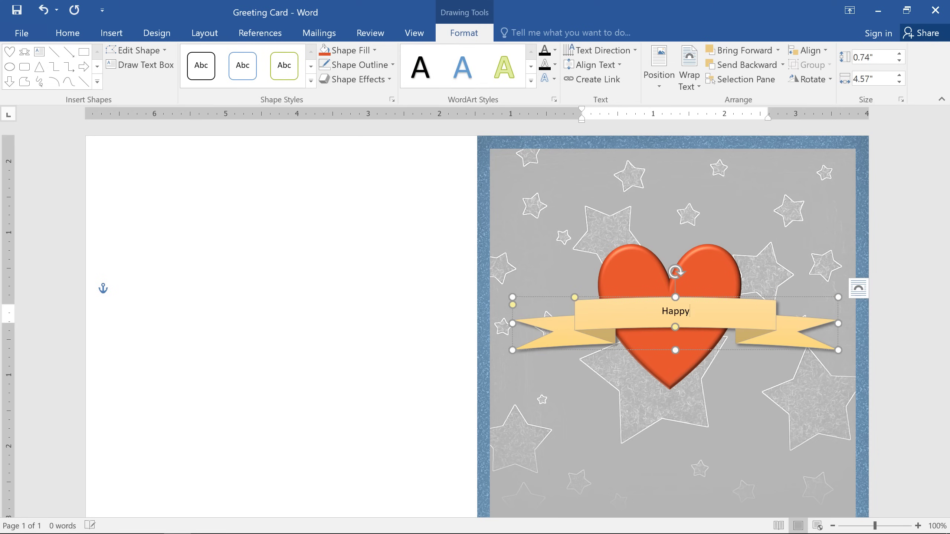
text( Mother's Day!)
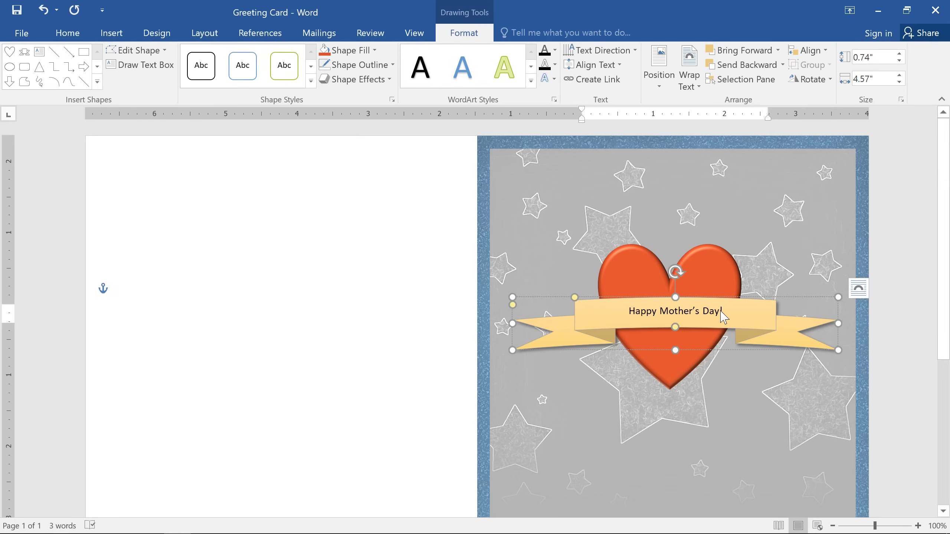
drag(728, 312, 626, 320)
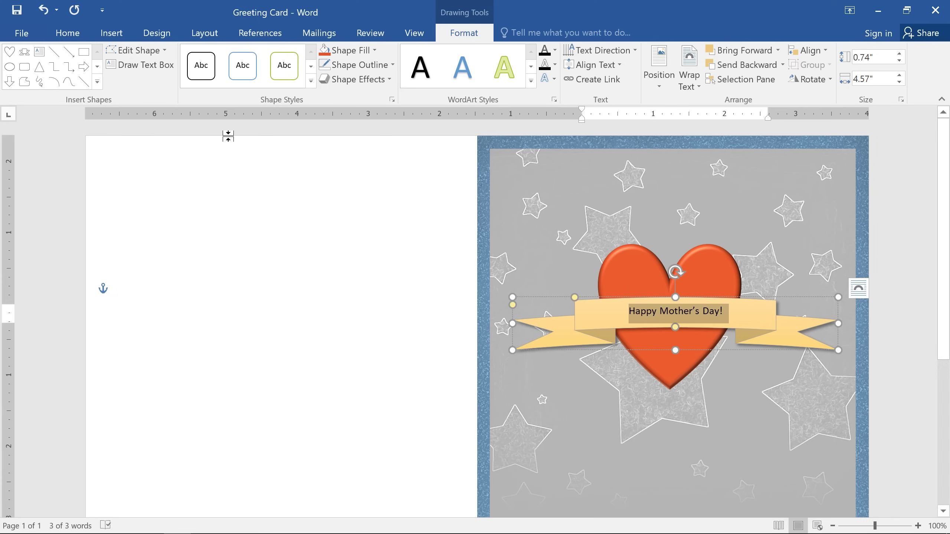
click(69, 34)
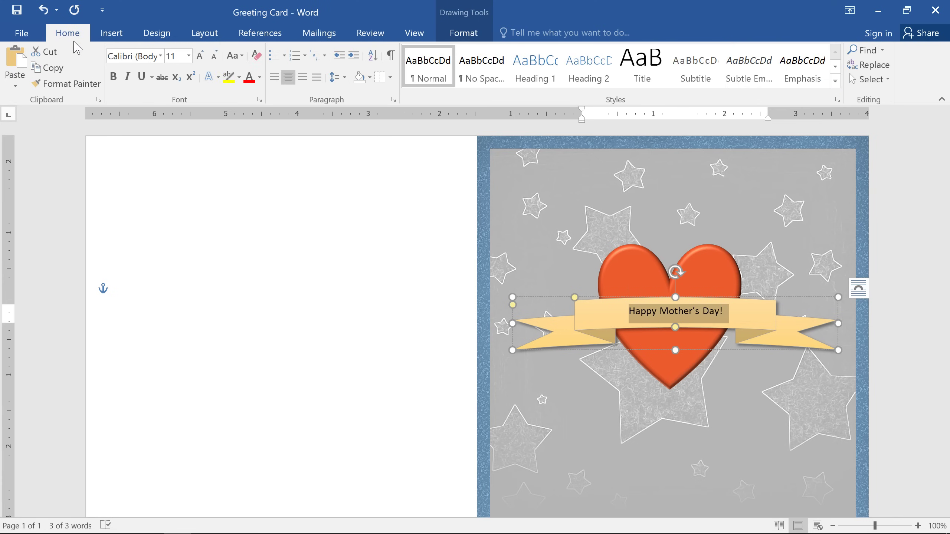
click(162, 56)
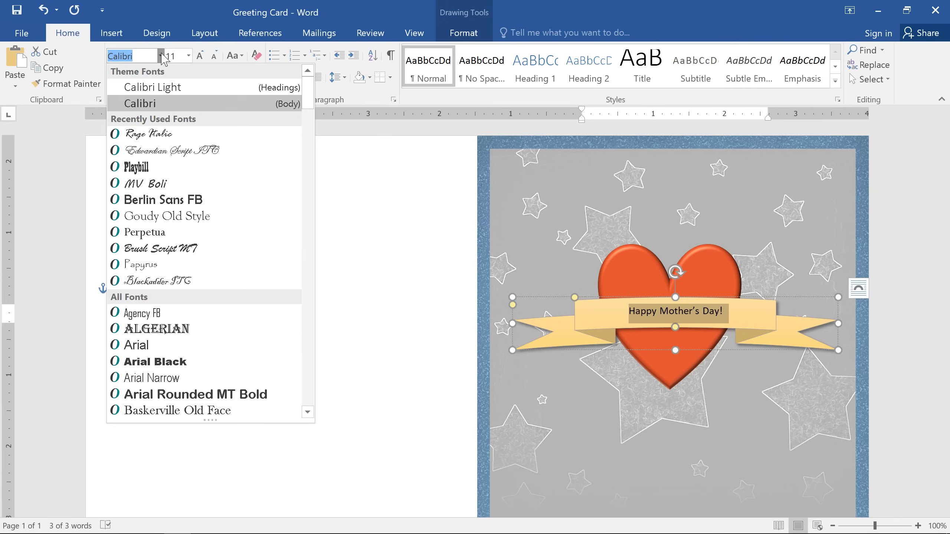
click(165, 134)
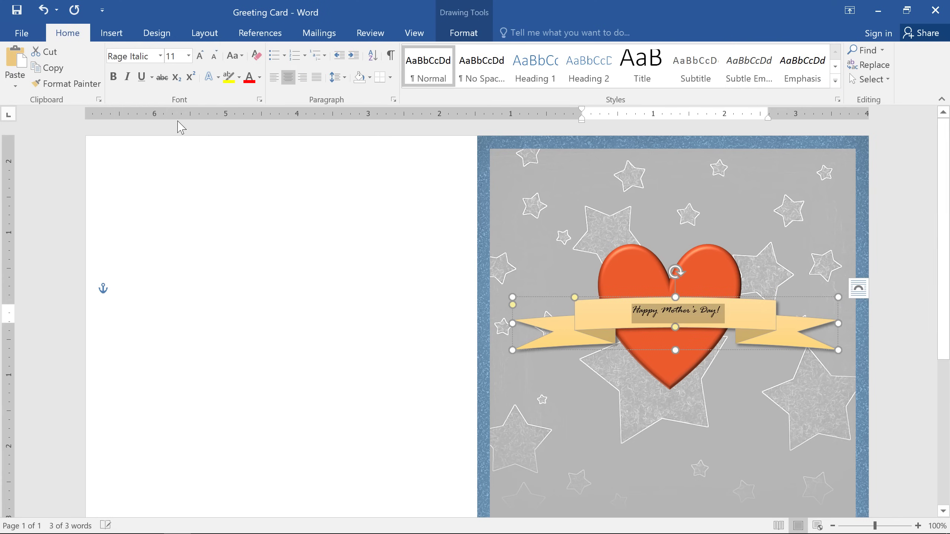
click(201, 56)
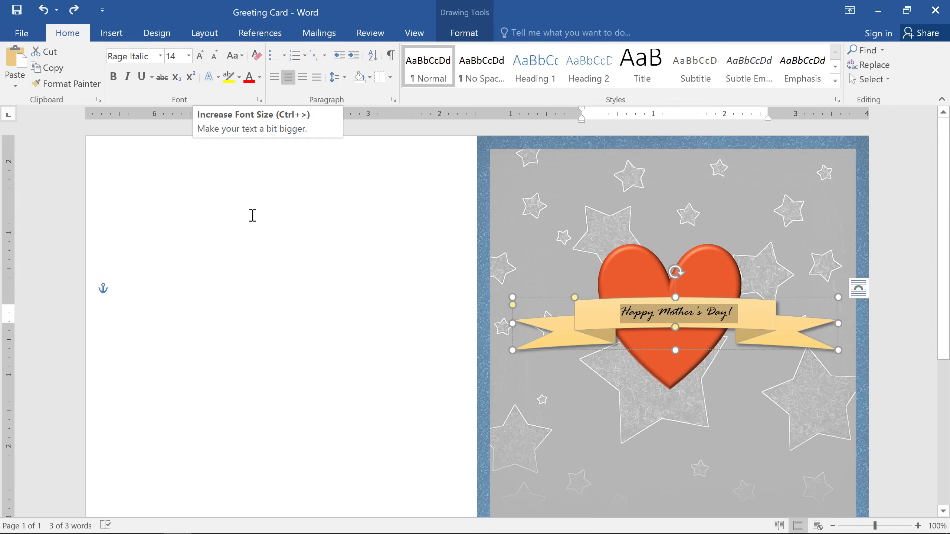
click(254, 265)
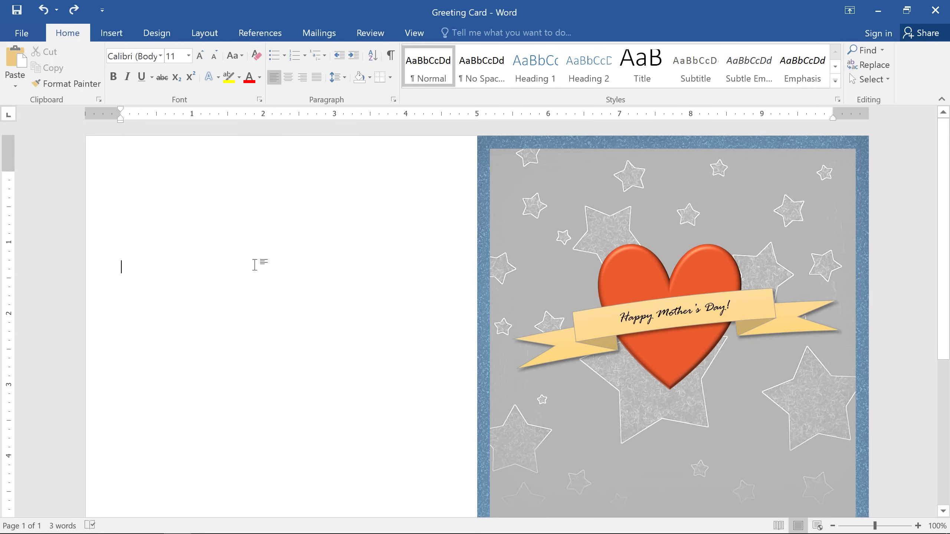